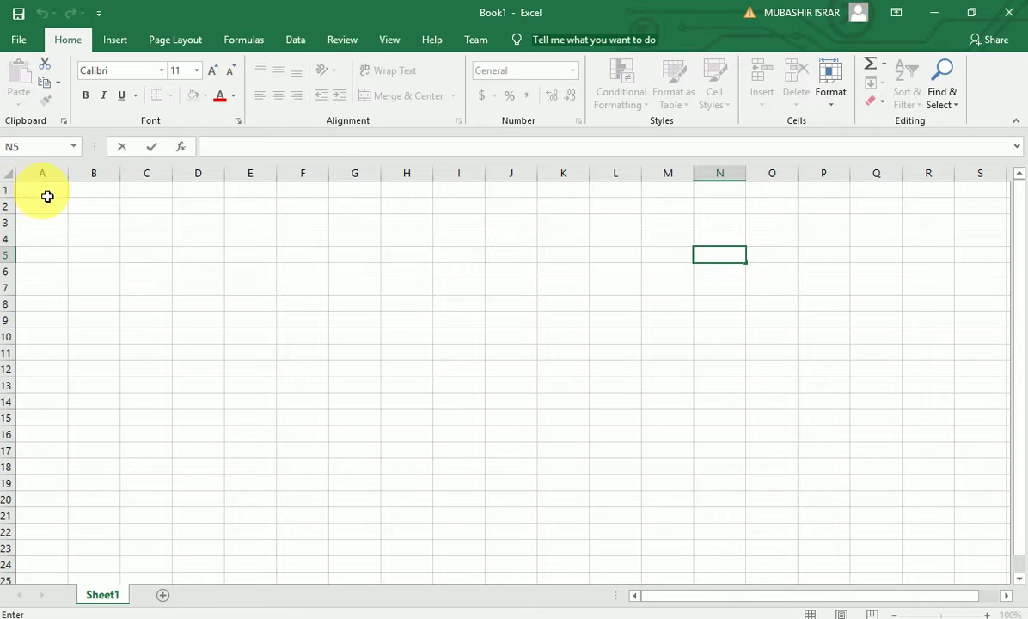
# Step: Fill cells A1 to A4 with the numbers 34, 56, 89 and 89
pyautogui.click(48, 195)
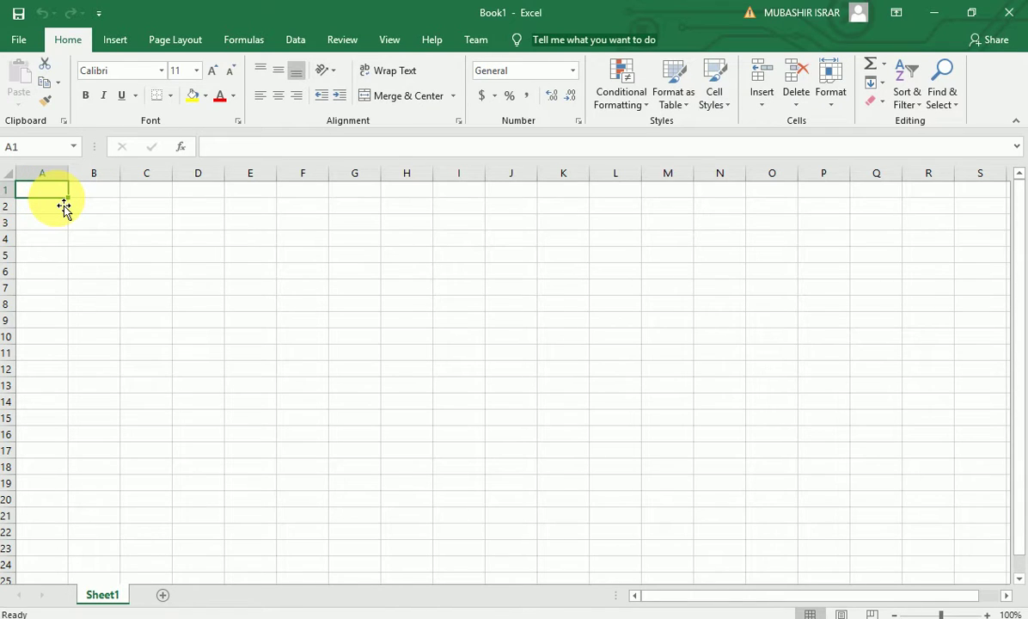
pyautogui.write('34')
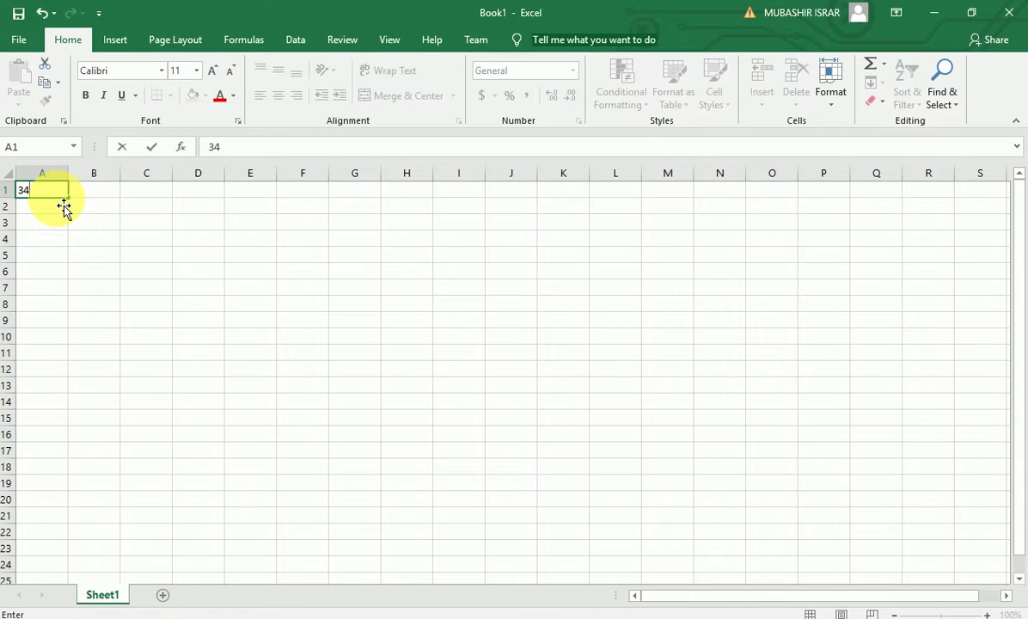
pyautogui.press('Return')
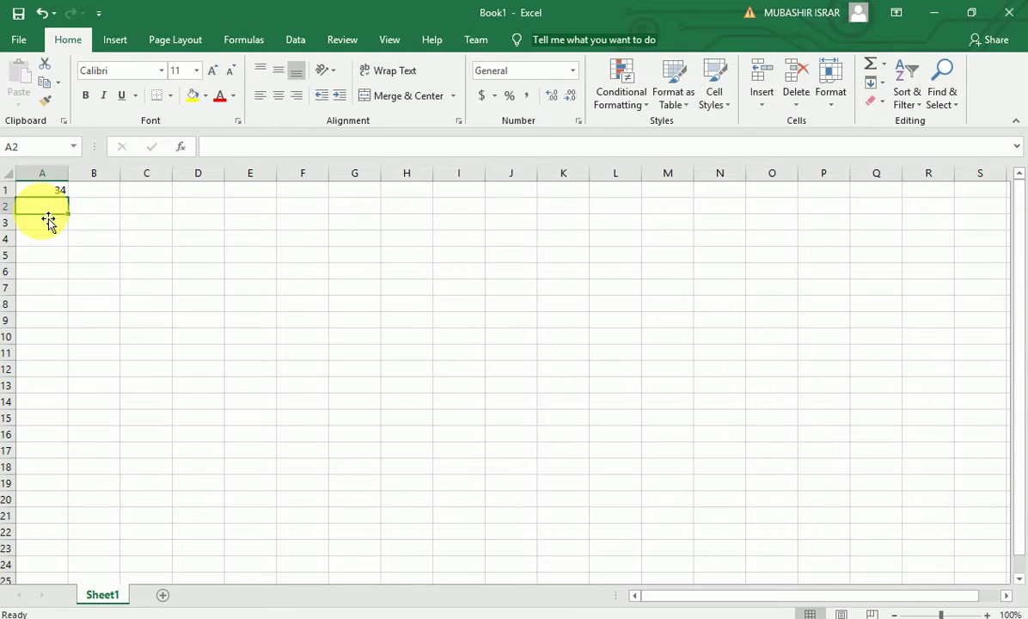
pyautogui.write('56')
pyautogui.click(44, 232)
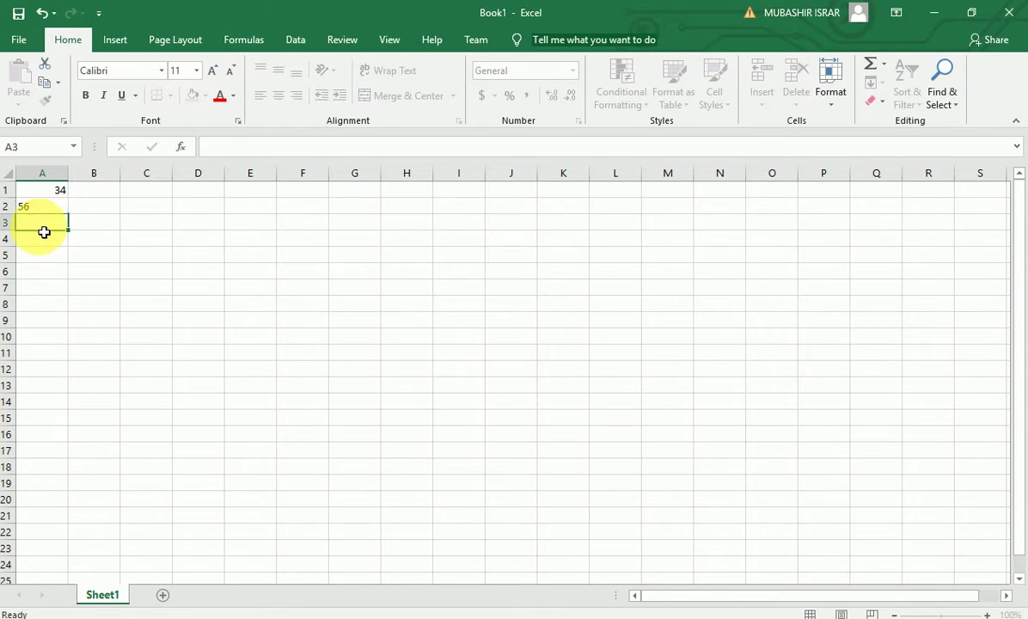
pyautogui.write('89')
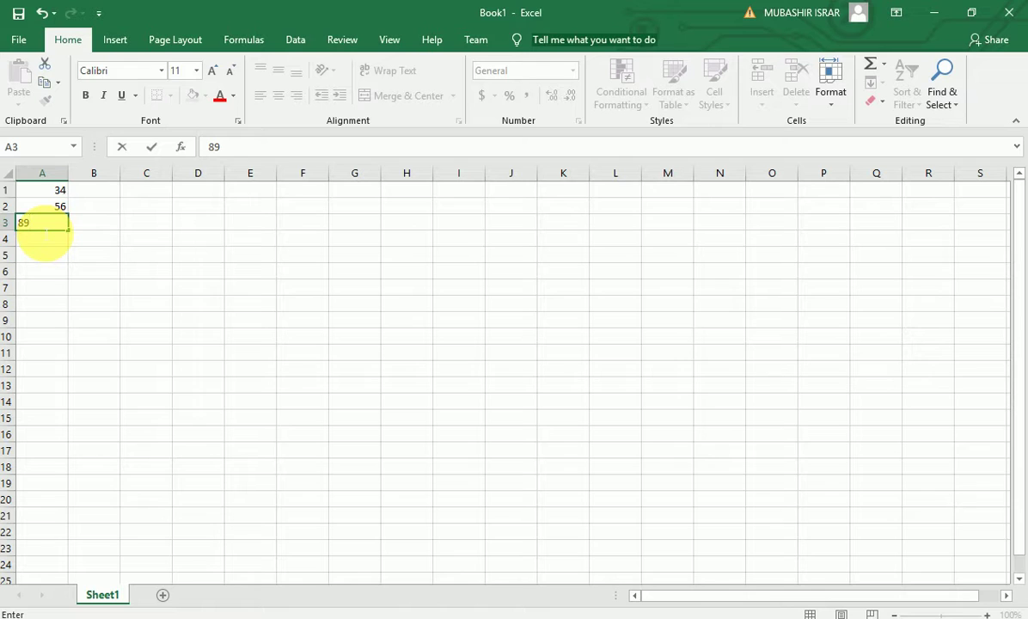
pyautogui.click(44, 242)
pyautogui.hotkey('ctrl', "'")
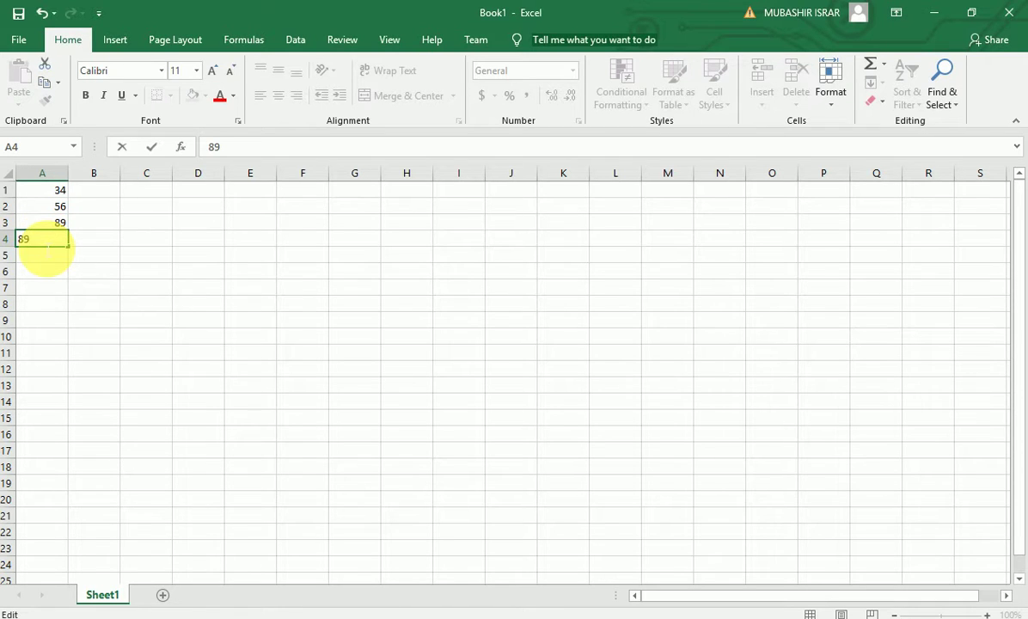
# Step: Enter 45 in cell B1 and repeat the same value in cells B2 to B4
pyautogui.click(98, 192)
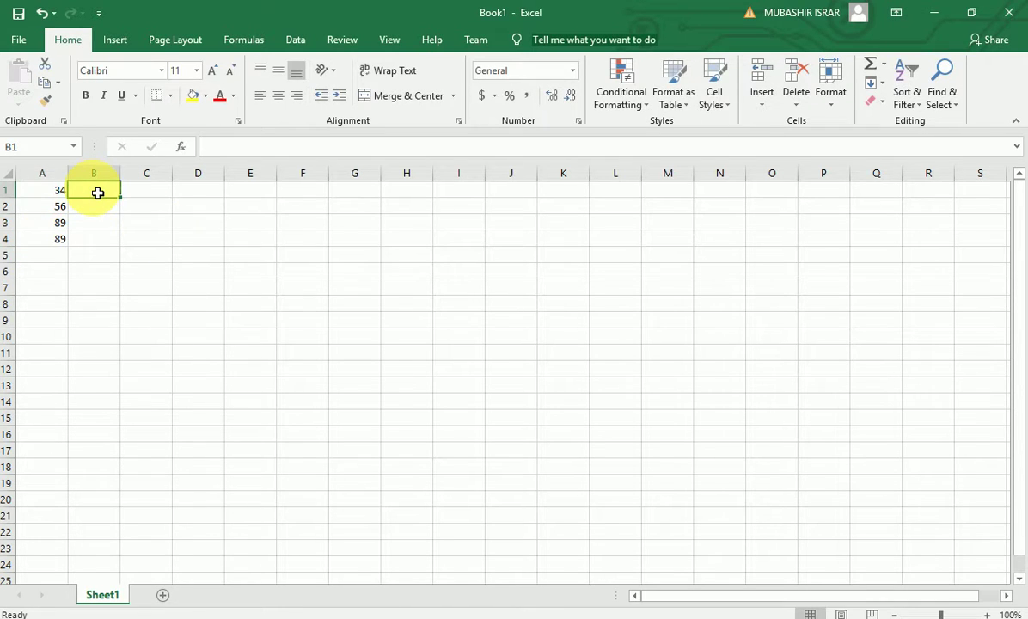
pyautogui.write('45')
pyautogui.click(90, 213)
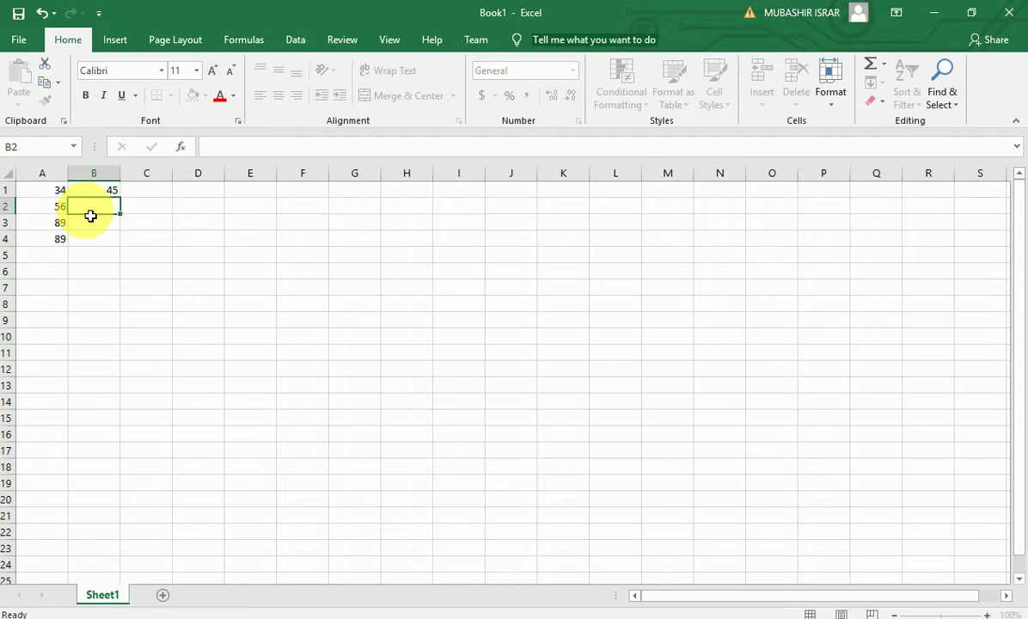
pyautogui.hotkey('ctrl', "'")
pyautogui.click(92, 223)
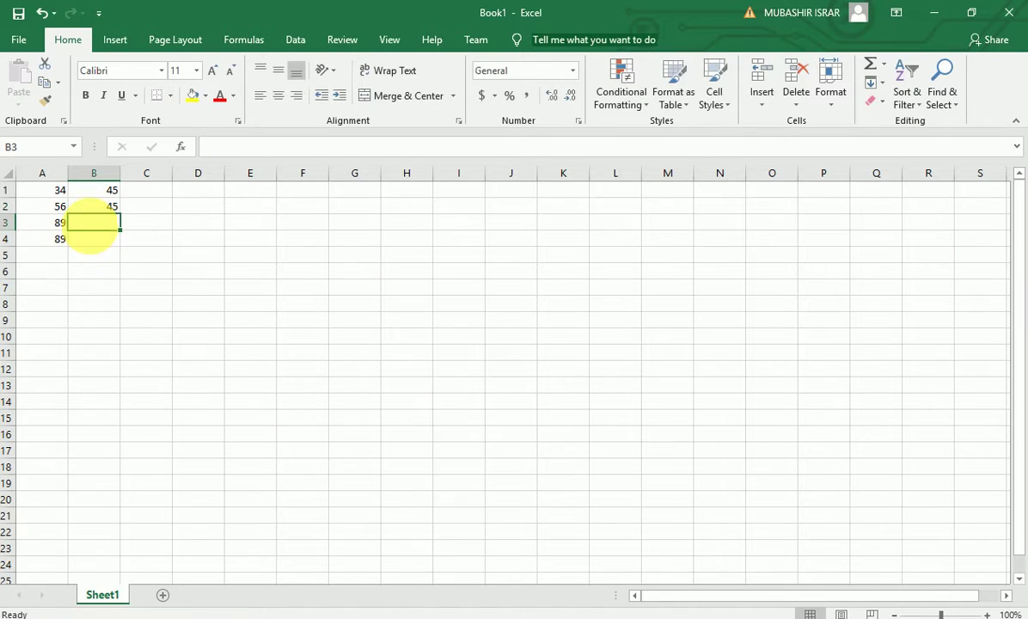
pyautogui.hotkey('ctrl', "'")
pyautogui.click(98, 246)
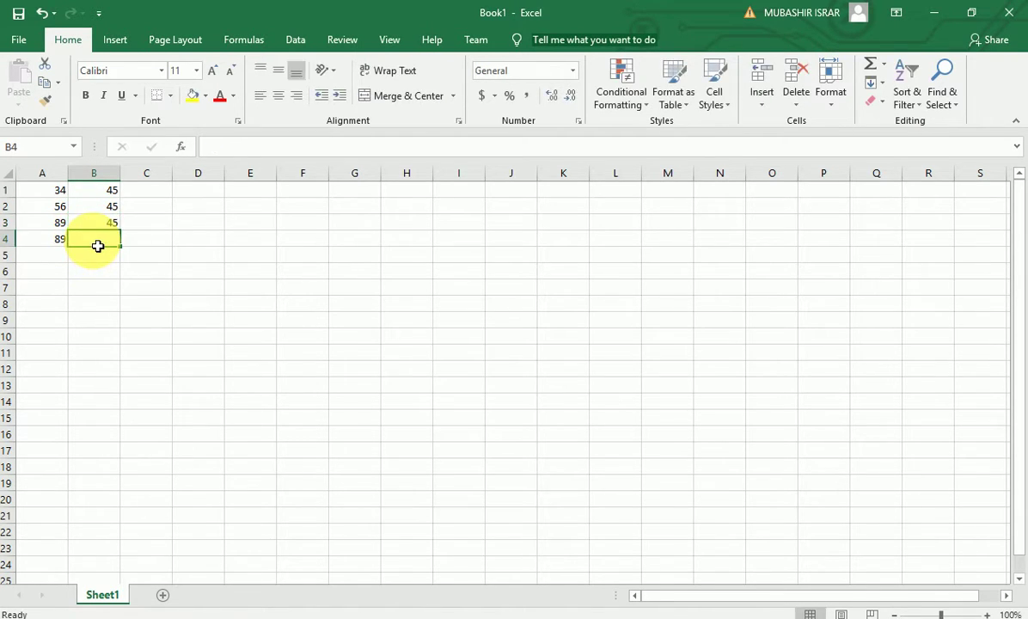
pyautogui.hotkey('ctrl', "'")
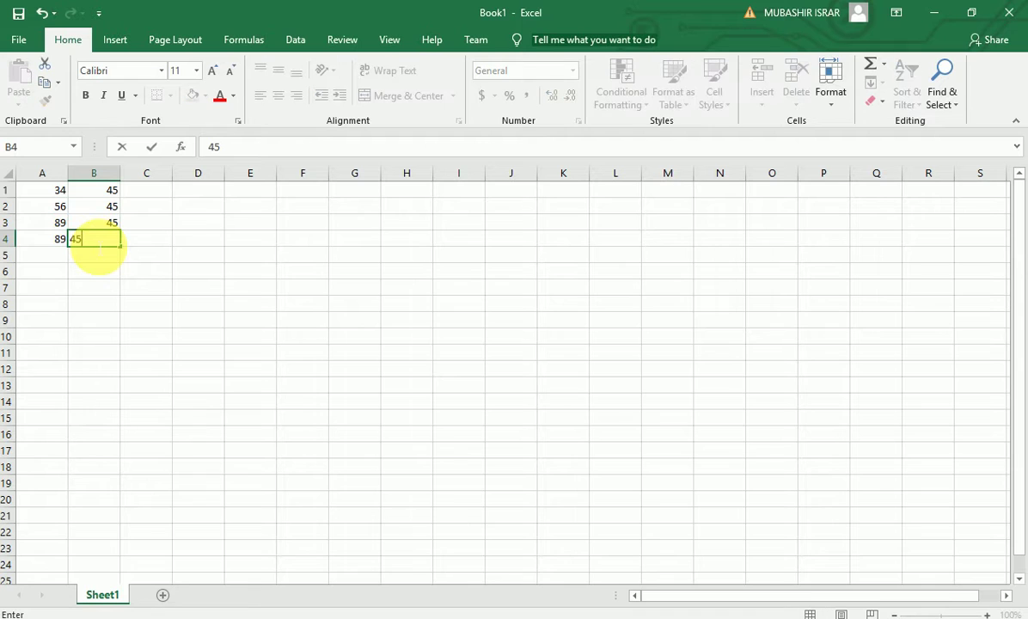
pyautogui.click(162, 228)
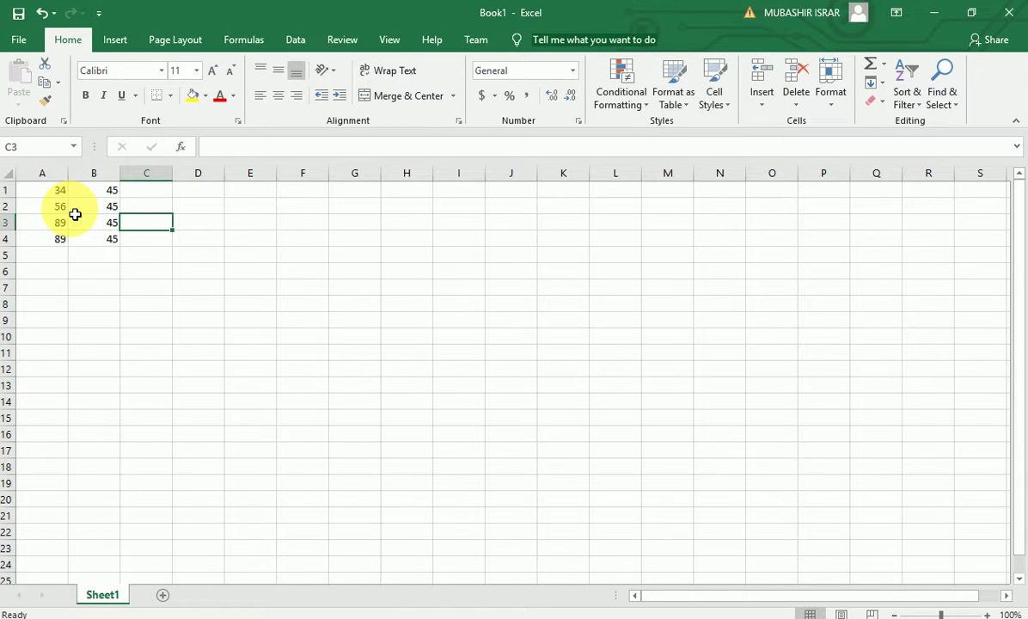
pyautogui.click(186, 212)
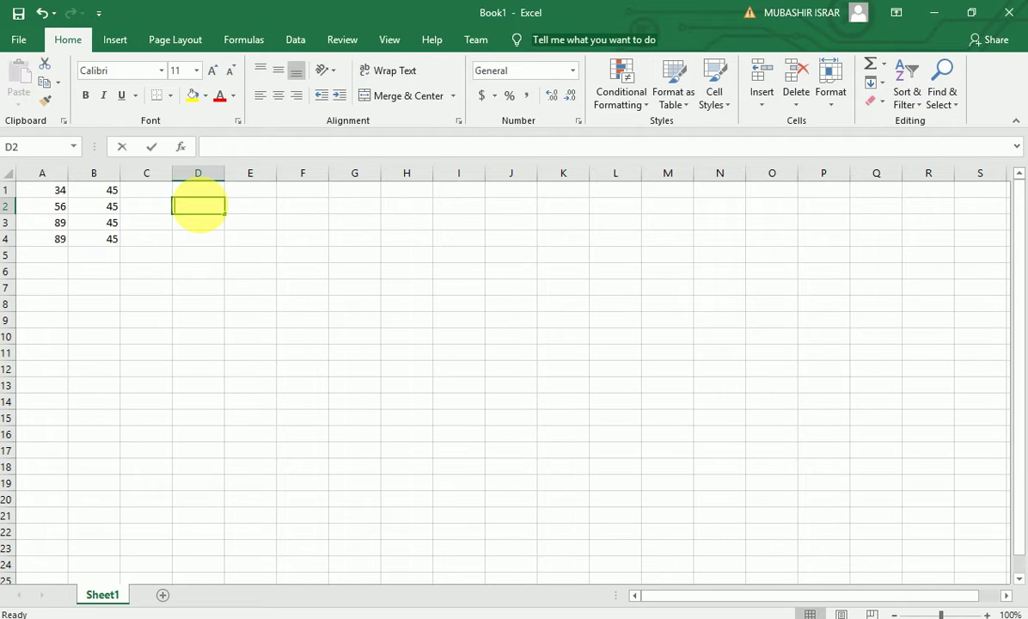
pyautogui.write('=')
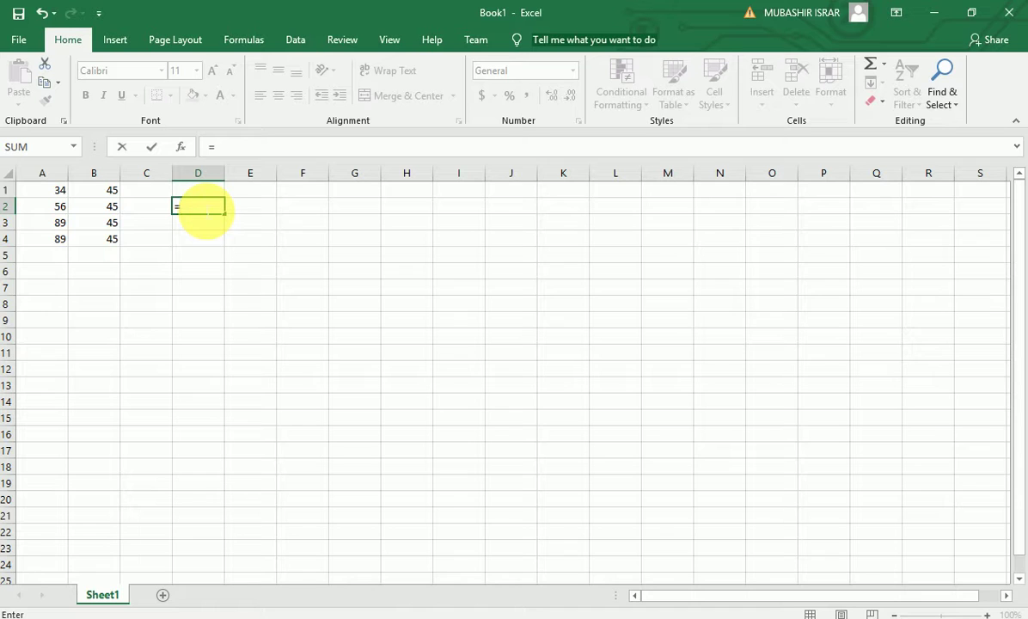
pyautogui.write('sum')
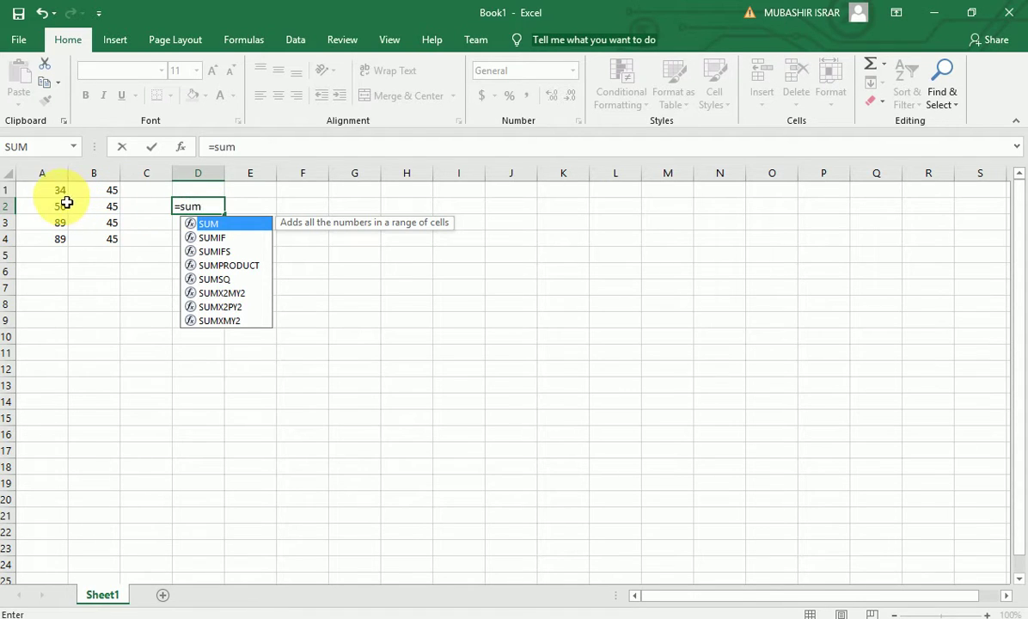
pyautogui.moveTo(60, 193); pyautogui.dragTo(67, 258)
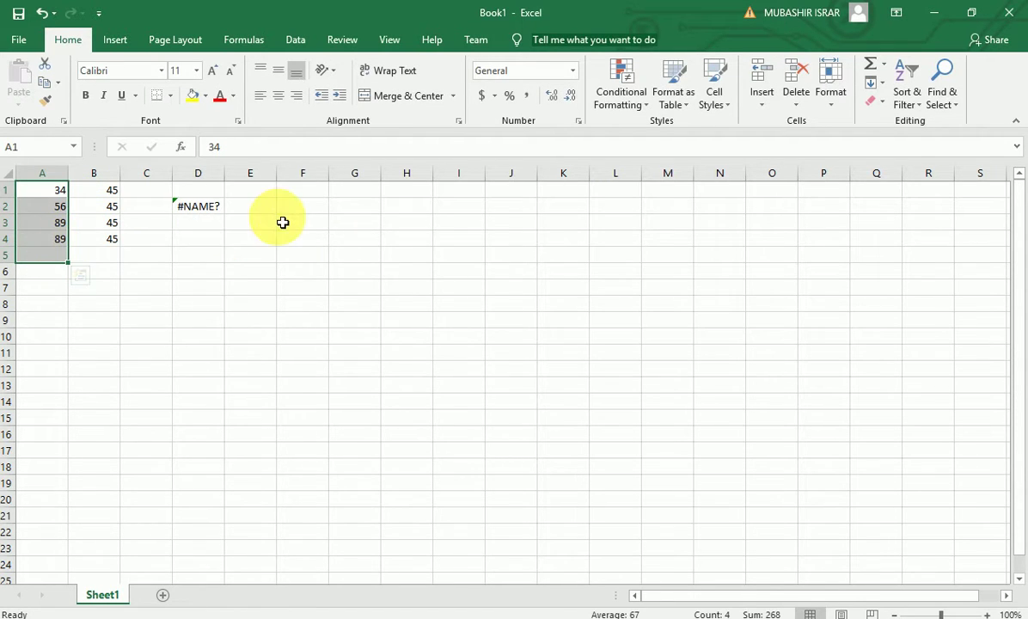
pyautogui.click(213, 215)
pyautogui.press('Delete')
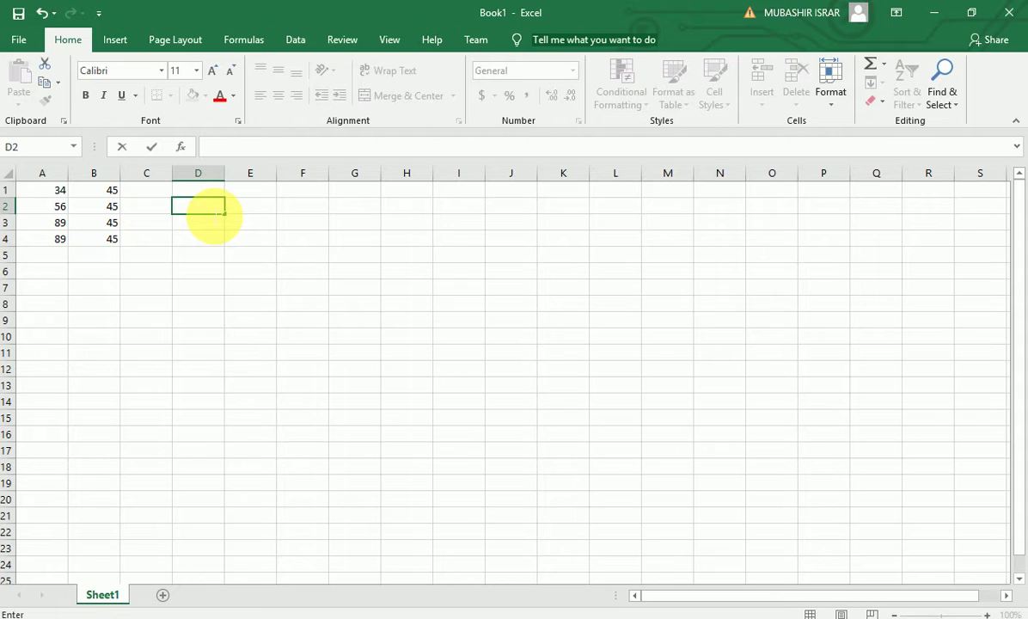
# Step: Begin a SUM formula with empty parentheses in cell D2 and place the insertion point between the parentheses
pyautogui.write('=sum')
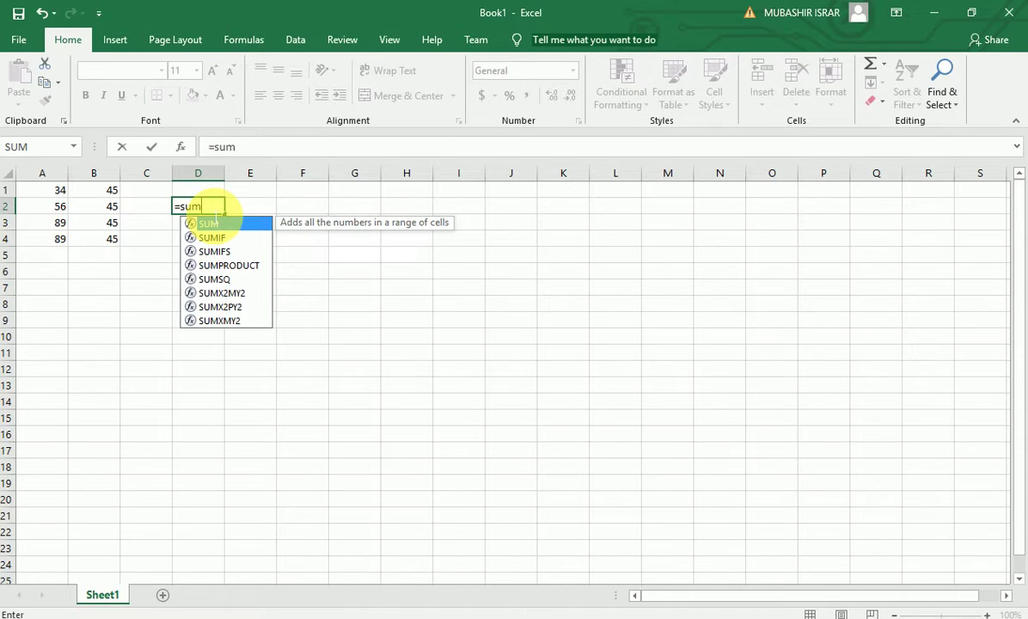
pyautogui.write('()')
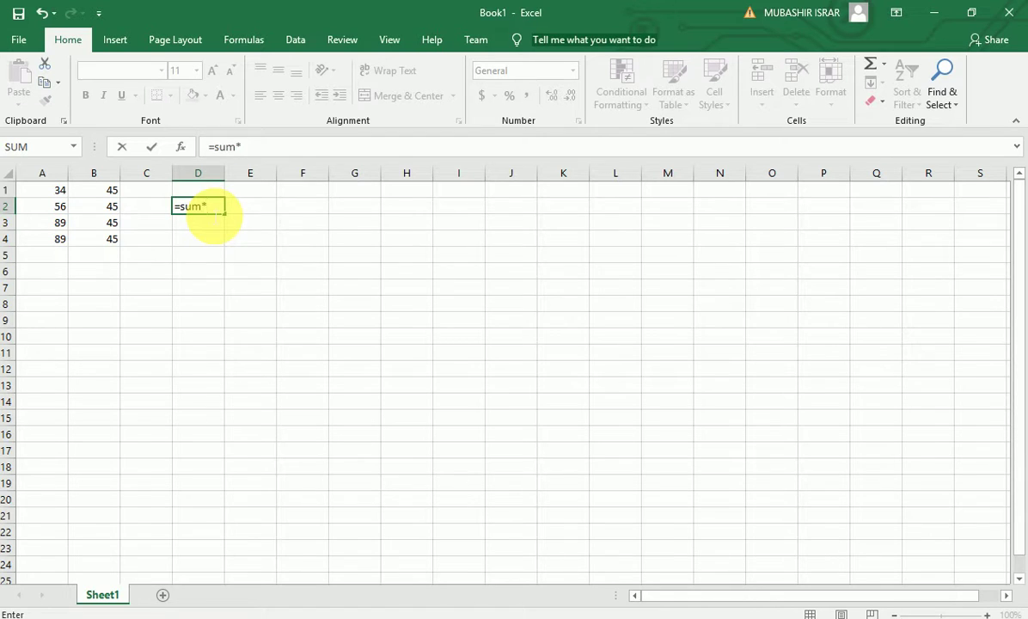
pyautogui.press('BackSpace')
pyautogui.press('BackSpace')
pyautogui.write('()')
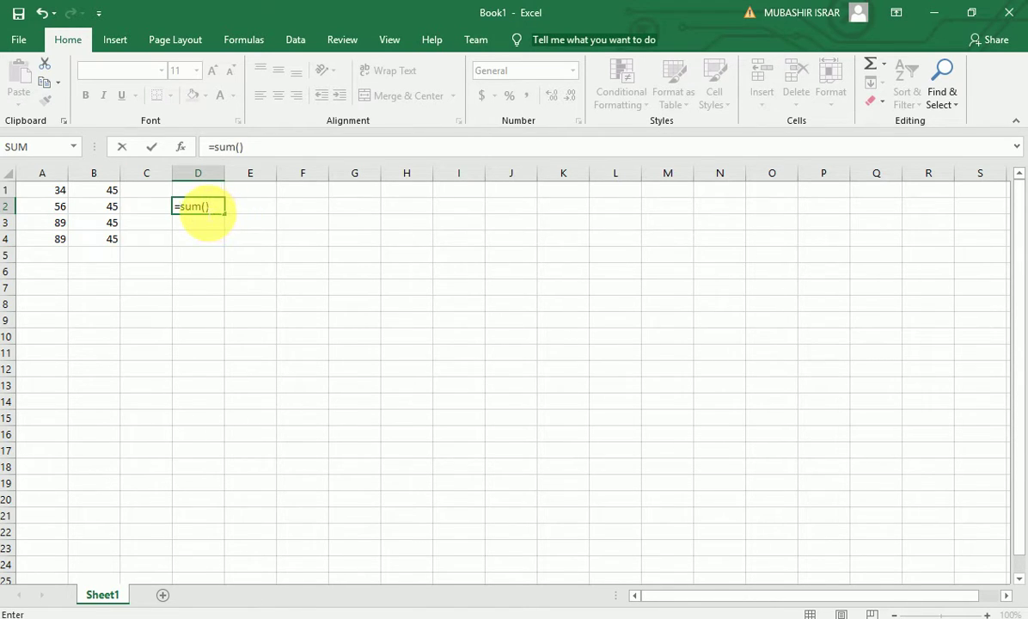
pyautogui.click(203, 208)
pyautogui.press('Left')
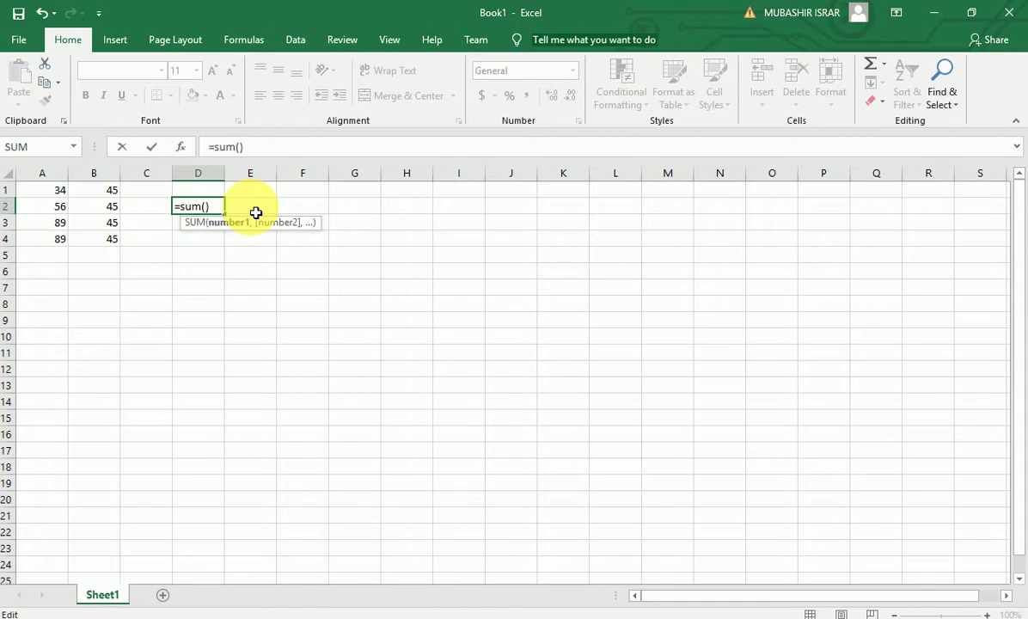
# Step: Set the argument of D2's SUM formula to the range A1:A20, commit it and reselect the cell
pyautogui.click(50, 196)
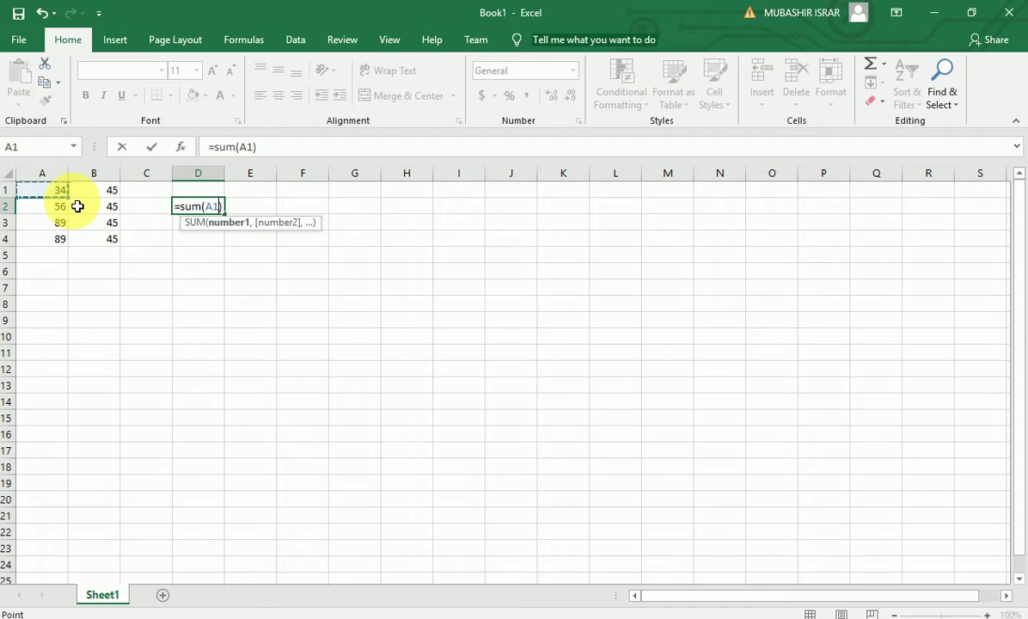
pyautogui.click(77, 207)
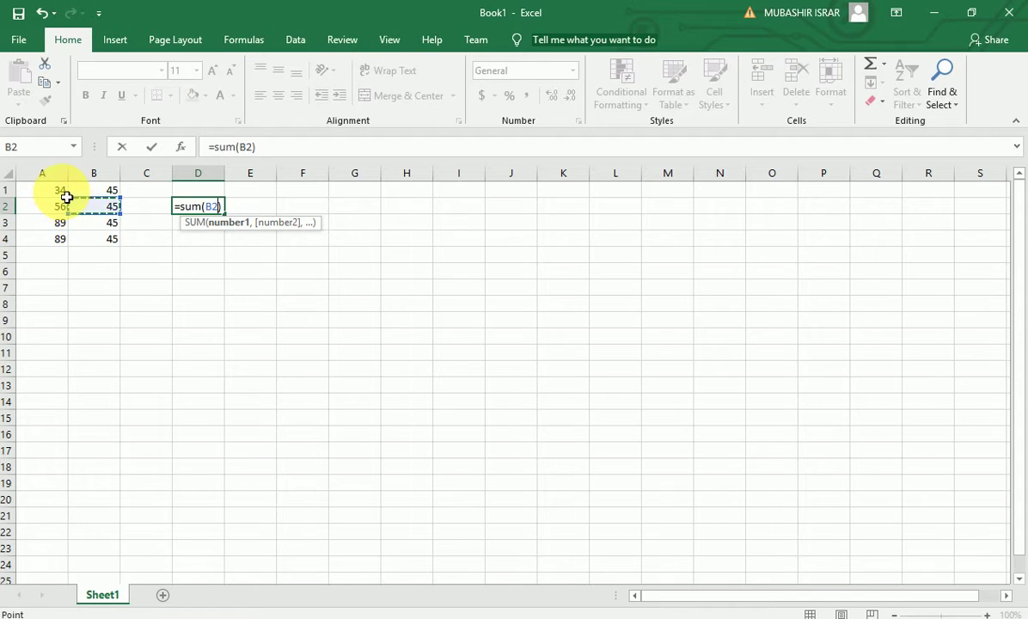
pyautogui.click(61, 191)
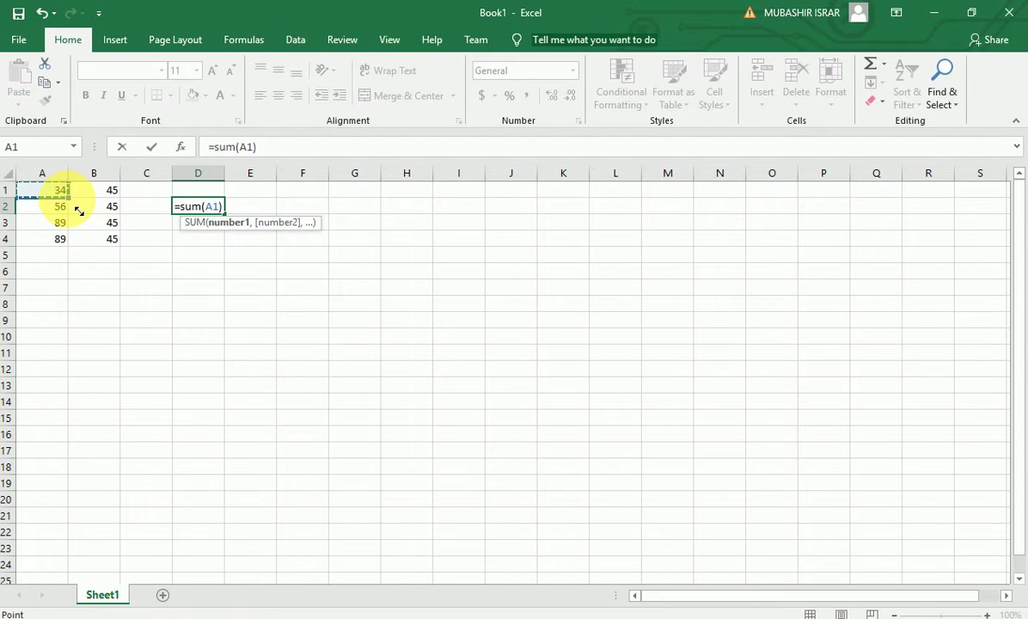
pyautogui.click(78, 210)
pyautogui.moveTo(78, 210); pyautogui.dragTo(77, 245)
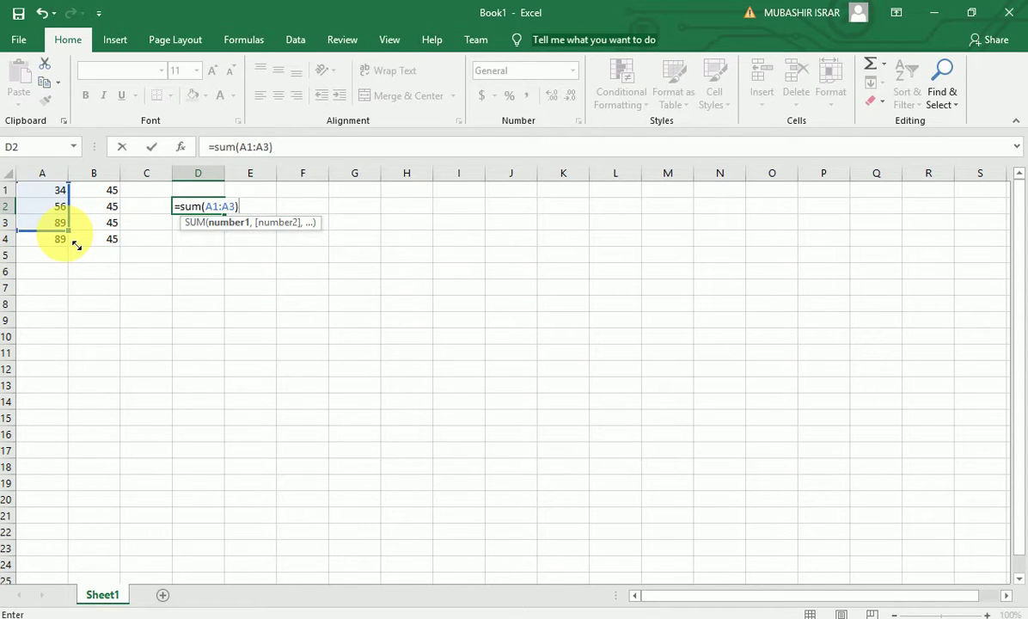
pyautogui.moveTo(76, 246); pyautogui.dragTo(77, 277)
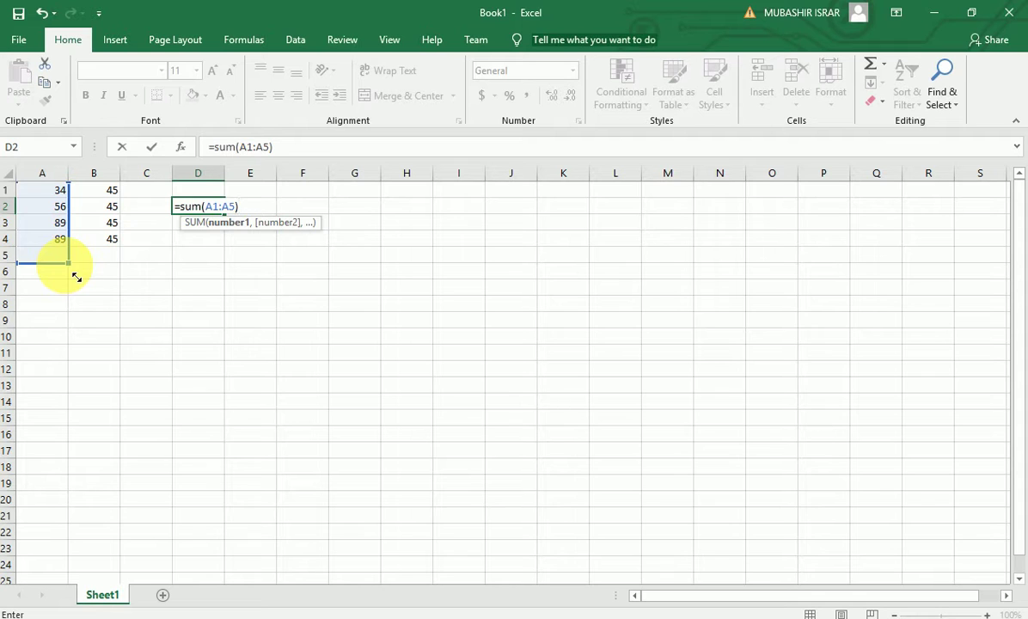
pyautogui.moveTo(77, 276); pyautogui.dragTo(62, 514)
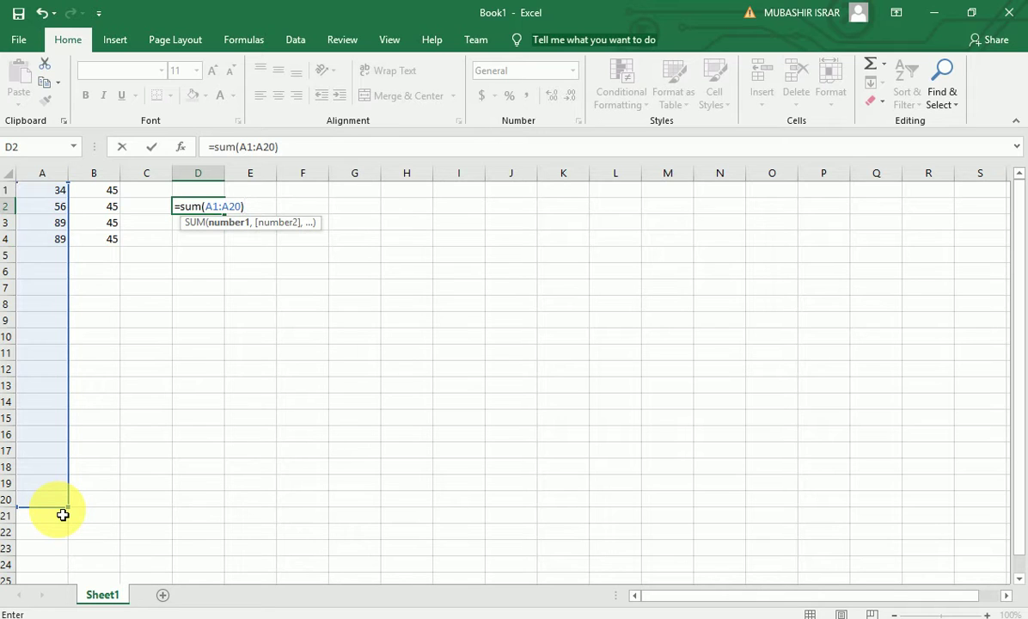
pyautogui.press('Return')
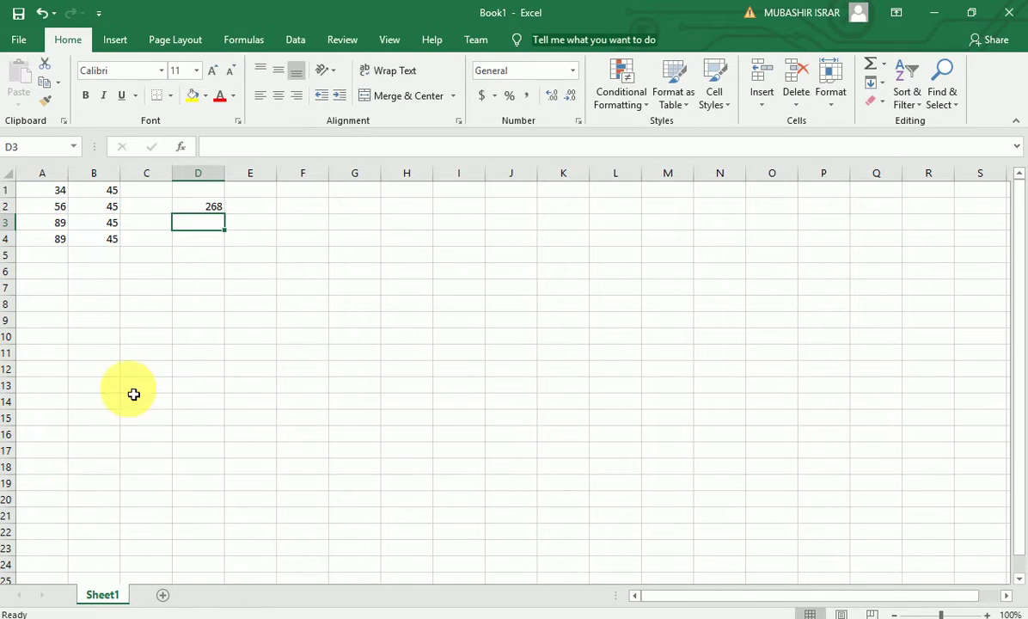
pyautogui.click(213, 206)
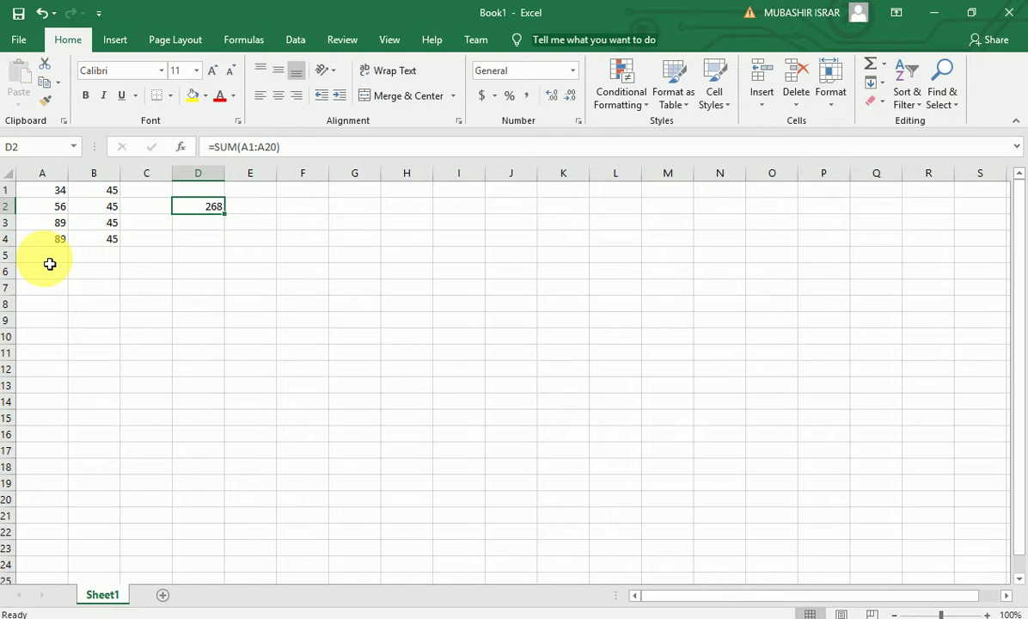
# Step: Add 100 in cell A5 and 50 in cell A6, and select D2 to check the updated sum
pyautogui.click(50, 263)
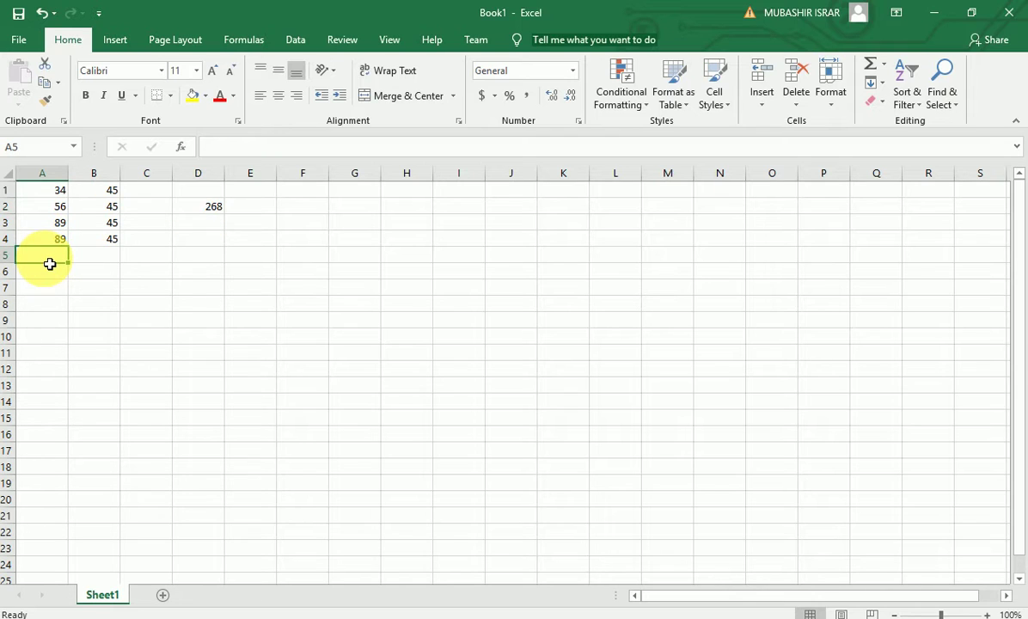
pyautogui.write('100')
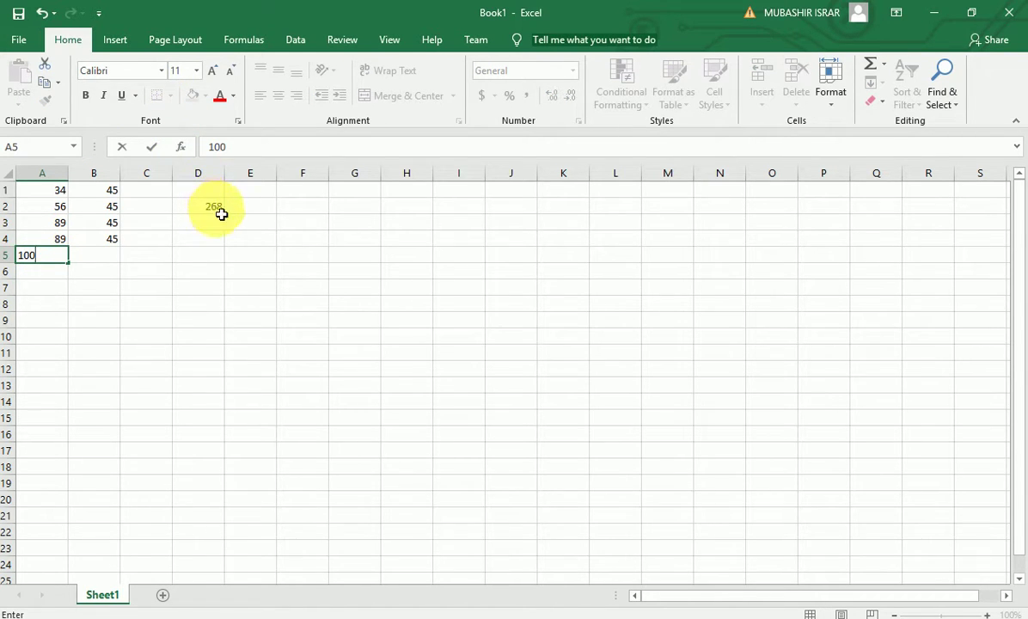
pyautogui.press('Return')
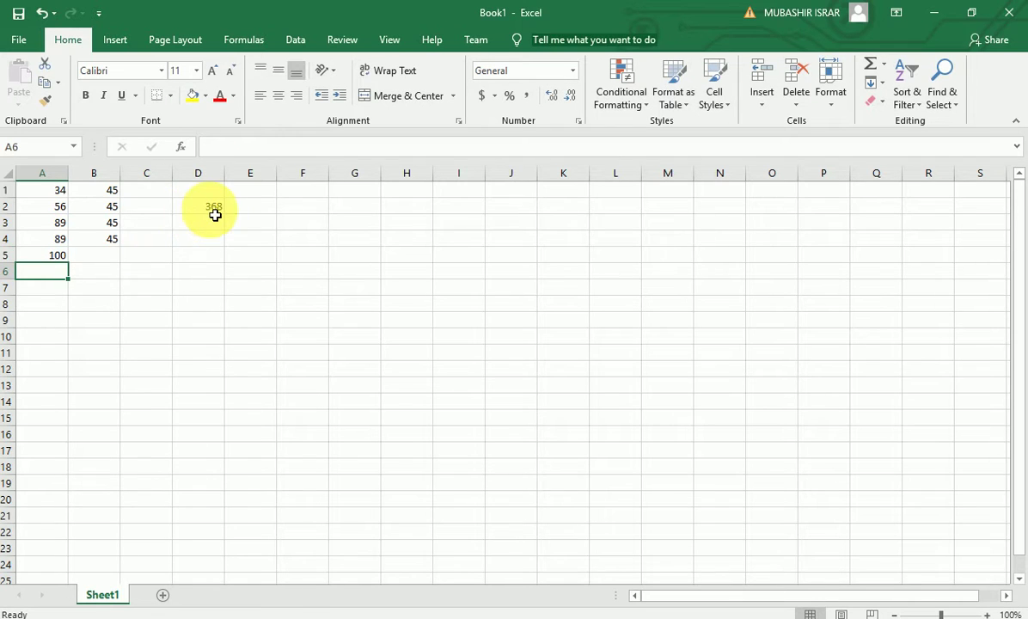
pyautogui.write('5')
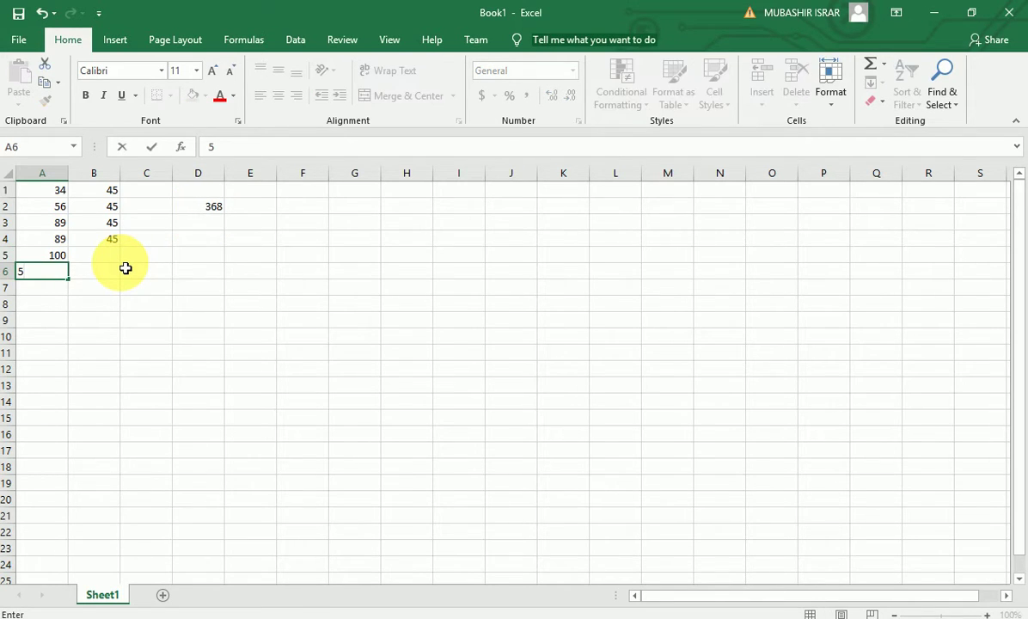
pyautogui.write('0')
pyautogui.press('Return')
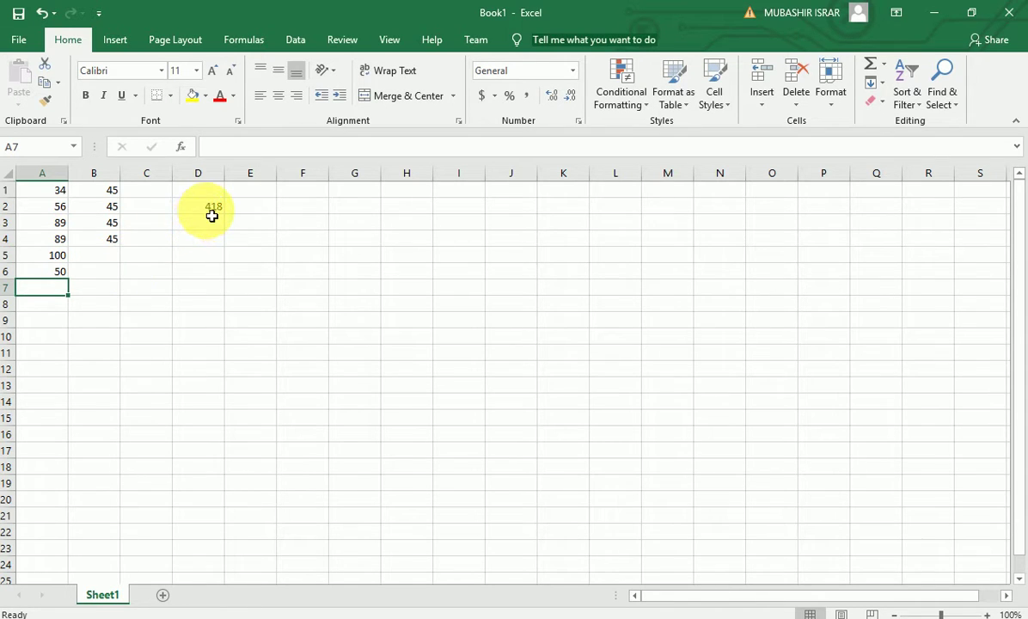
pyautogui.click(212, 214)
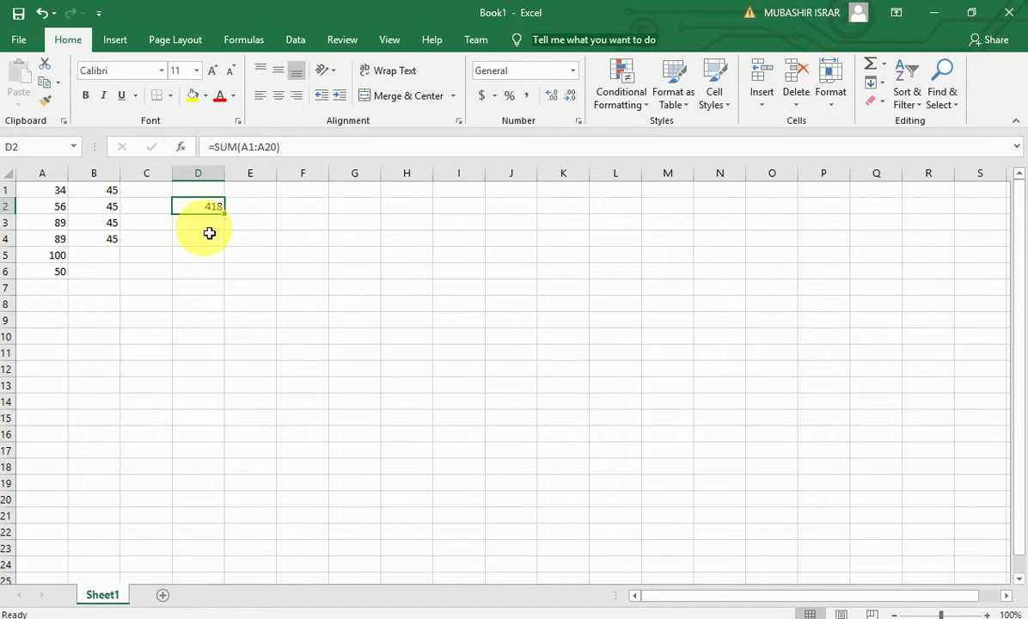
# Step: Enter a formula in cell D3 that subtracts a column B range starting at B1 from the range A1:A11
pyautogui.click(209, 231)
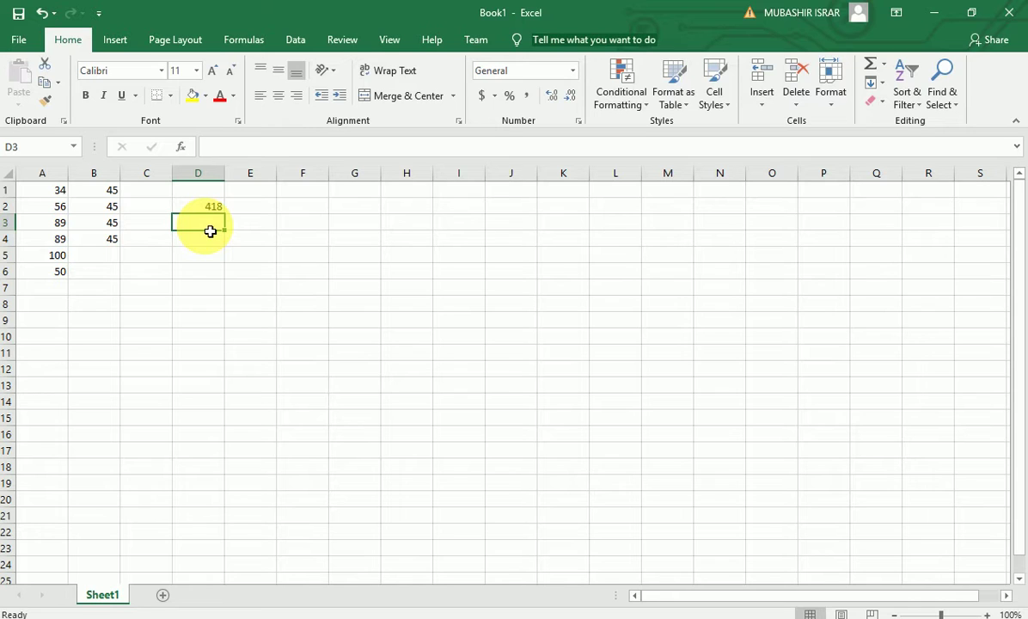
pyautogui.write('=')
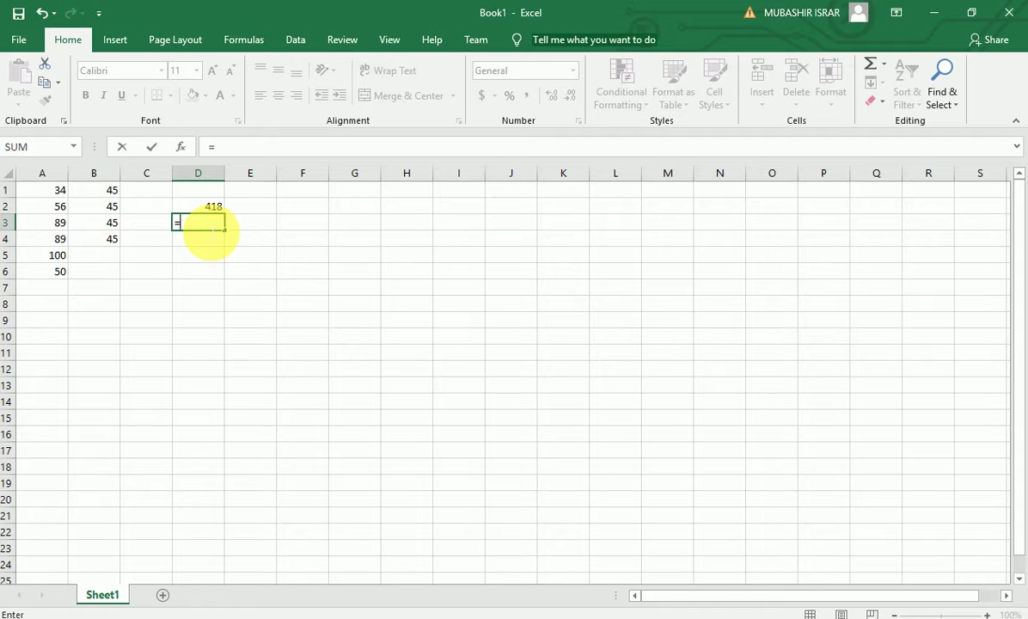
pyautogui.moveTo(58, 191); pyautogui.dragTo(46, 356)
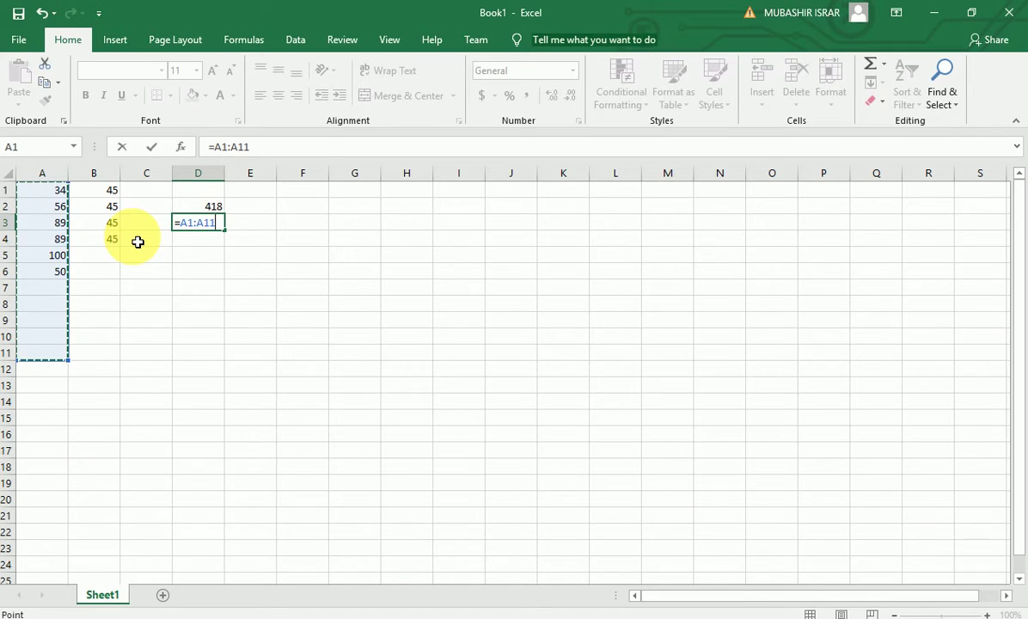
pyautogui.write('-')
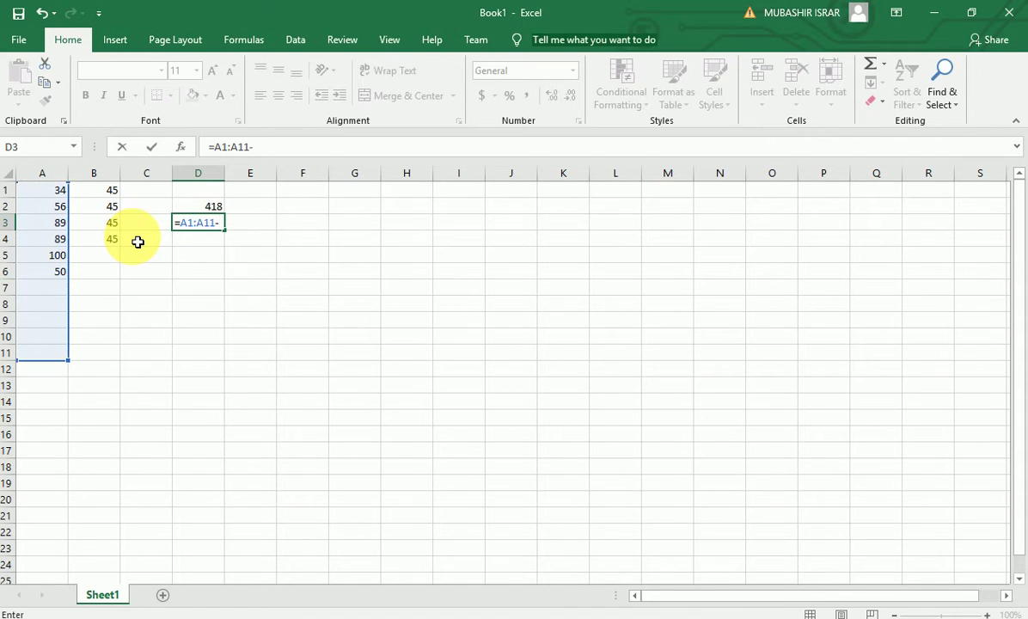
pyautogui.click(105, 193)
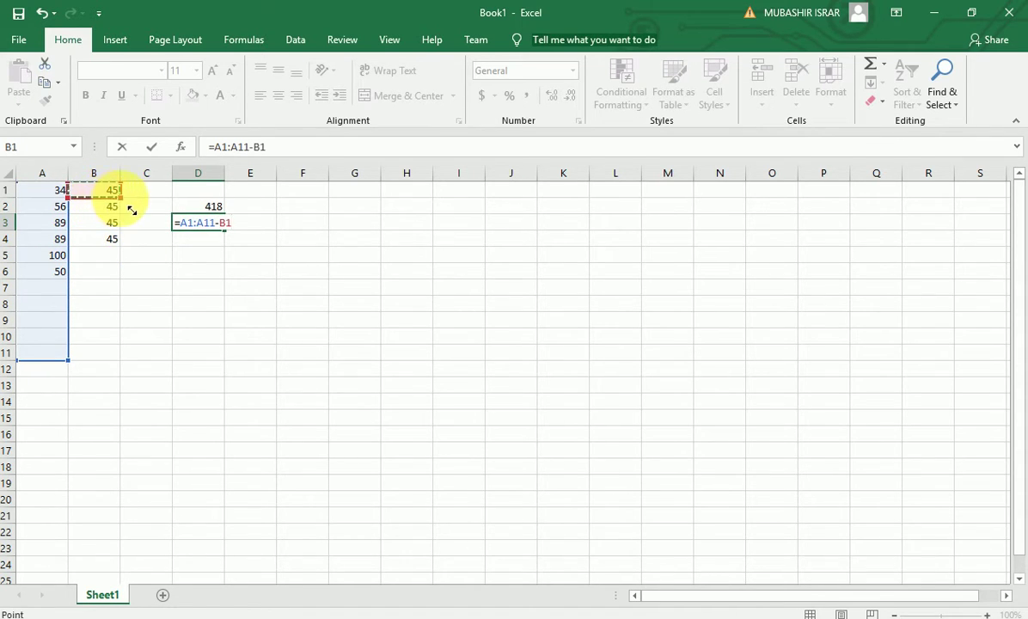
pyautogui.moveTo(133, 210); pyautogui.dragTo(117, 370)
pyautogui.press('Return')
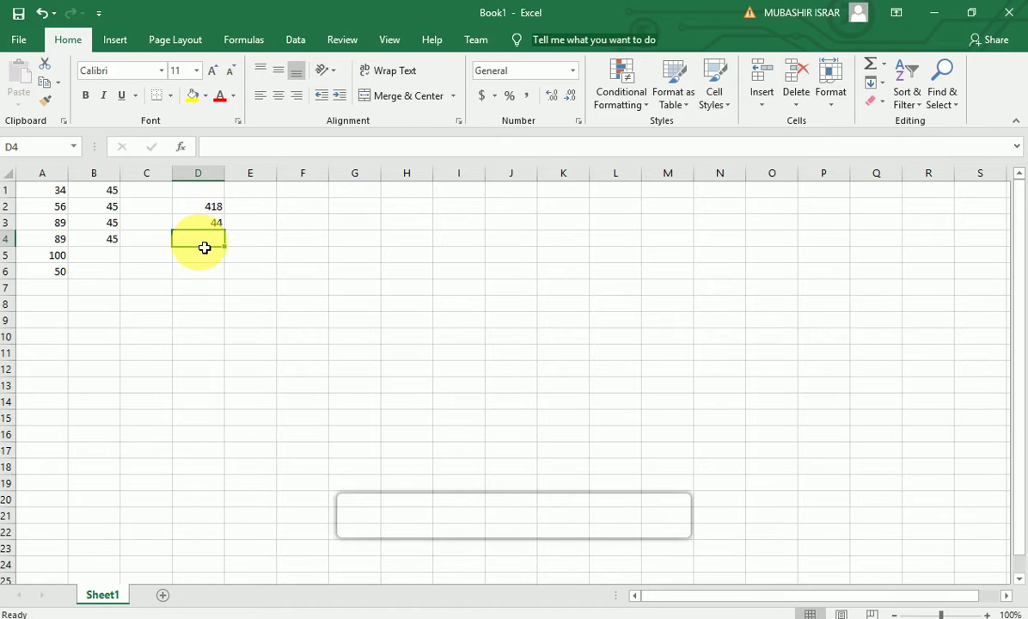
# Step: Begin a formula in cell D4 with the range A1:A8 as its first operand
pyautogui.write('=')
pyautogui.press('Escape')
pyautogui.write('=')
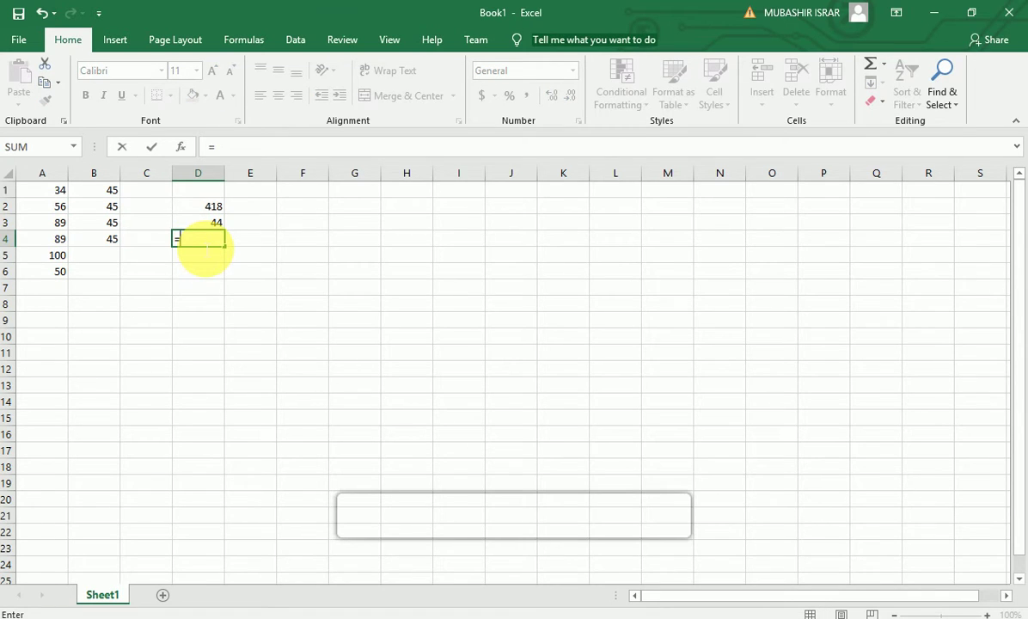
pyautogui.click(53, 194)
pyautogui.click(65, 207)
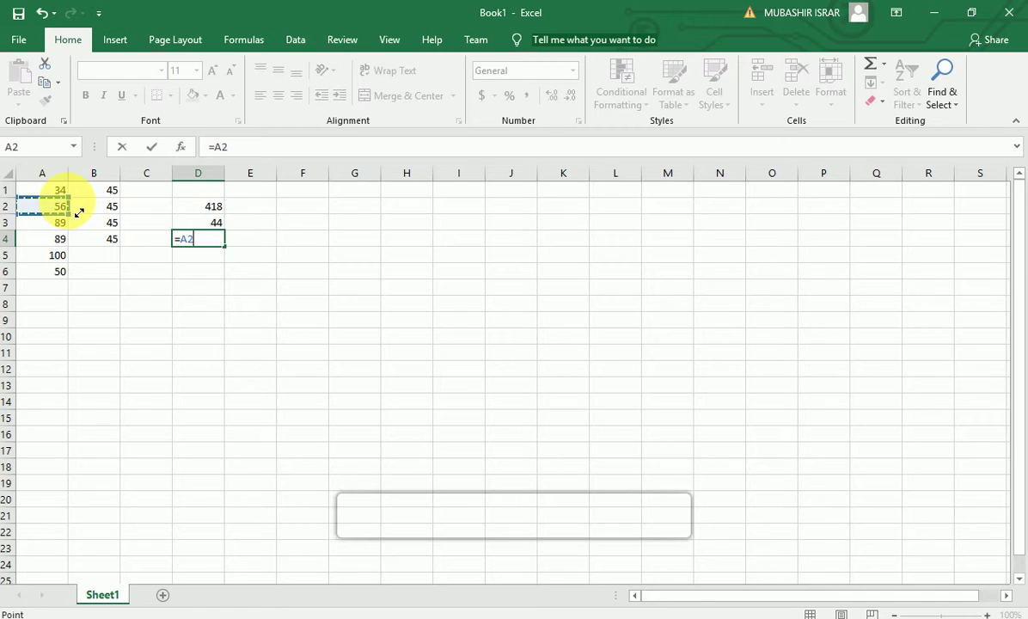
pyautogui.click(63, 192)
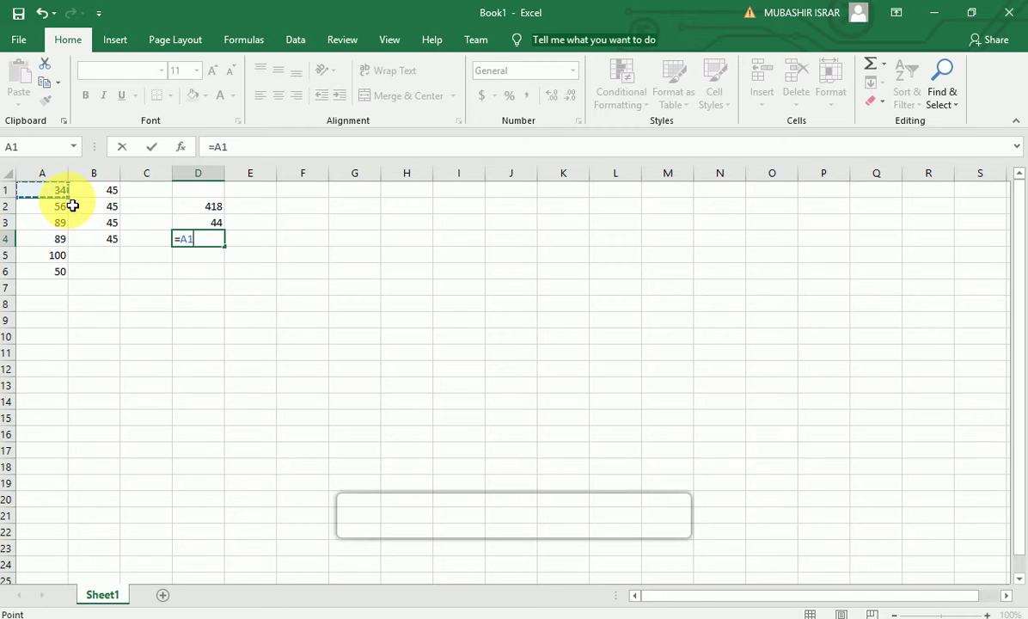
pyautogui.moveTo(69, 194)
pyautogui.mouseDown()
pyautogui.moveTo(74, 276)
pyautogui.moveTo(63, 311)
pyautogui.mouseUp()
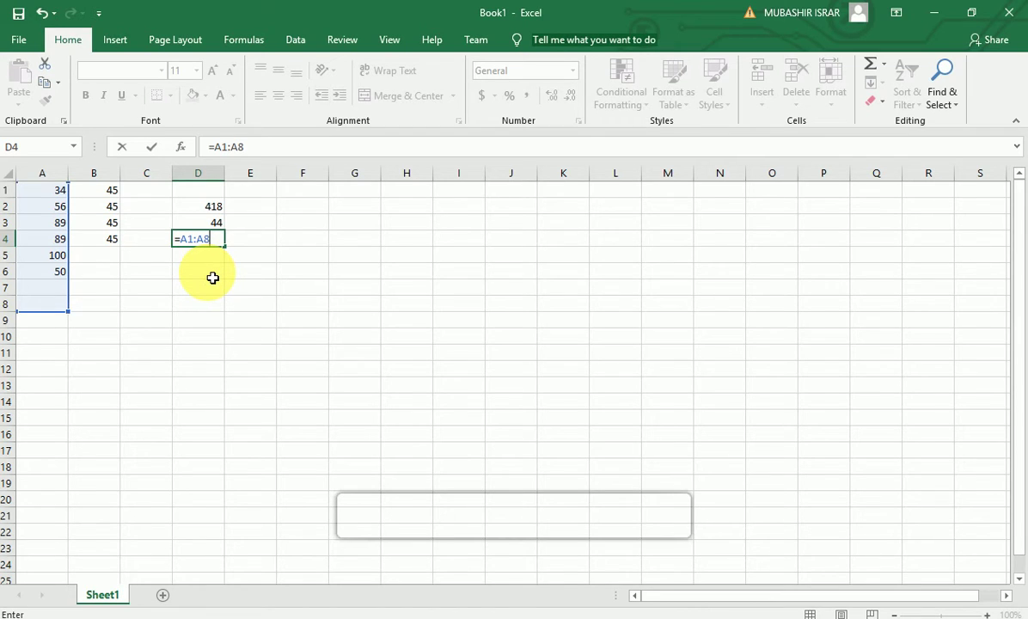
# Step: Complete D4's formula by multiplying by the range B1:B8, commit it, and select D4 and D2 to review their formulas
pyautogui.write('*')
pyautogui.click(112, 194)
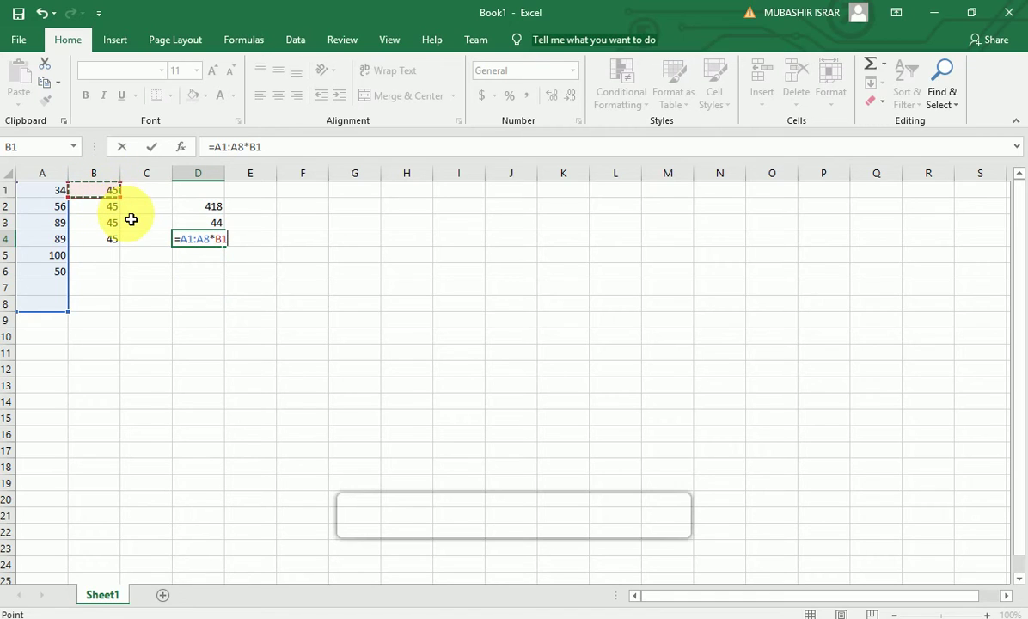
pyautogui.moveTo(122, 197); pyautogui.dragTo(124, 316)
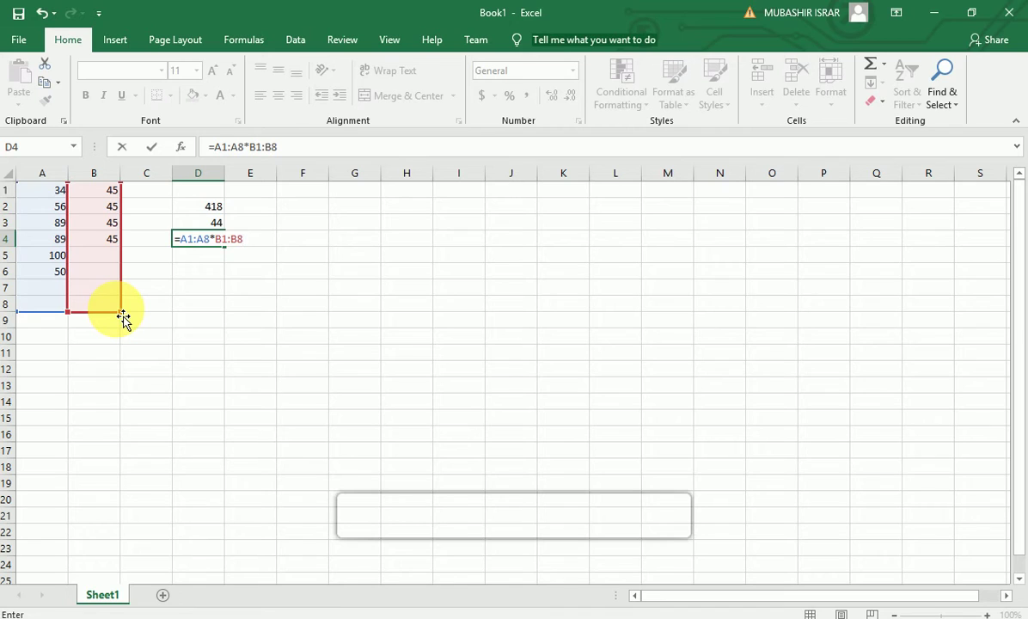
pyautogui.press('Return')
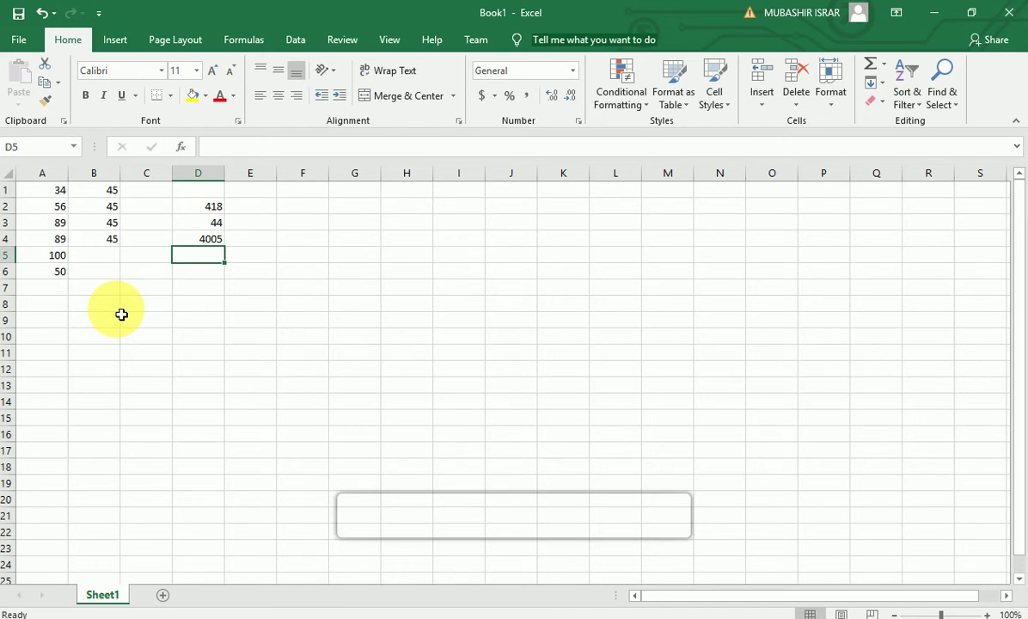
pyautogui.click(218, 245)
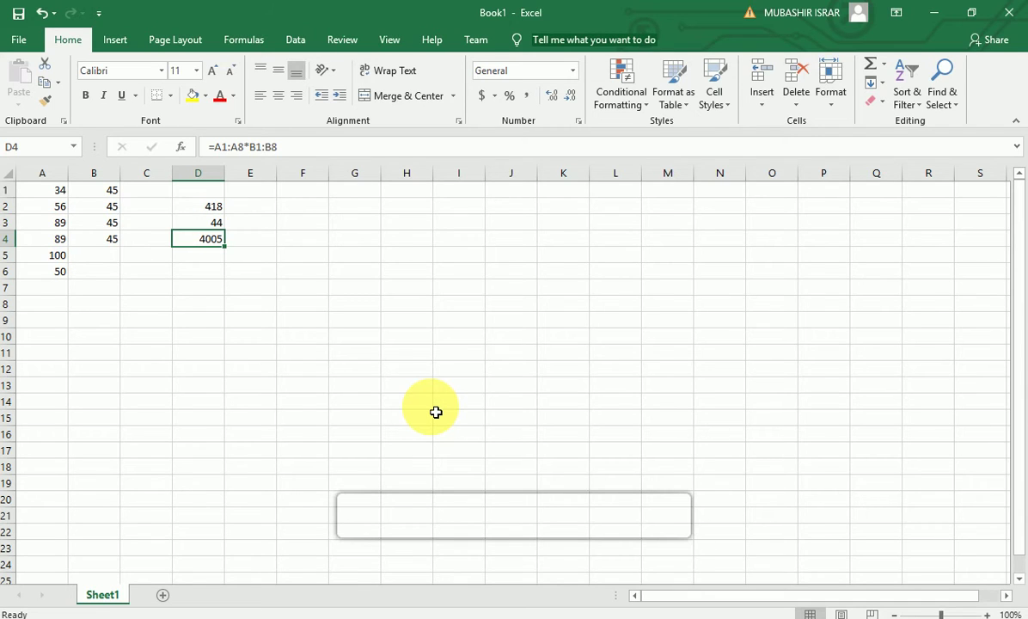
pyautogui.click(200, 211)
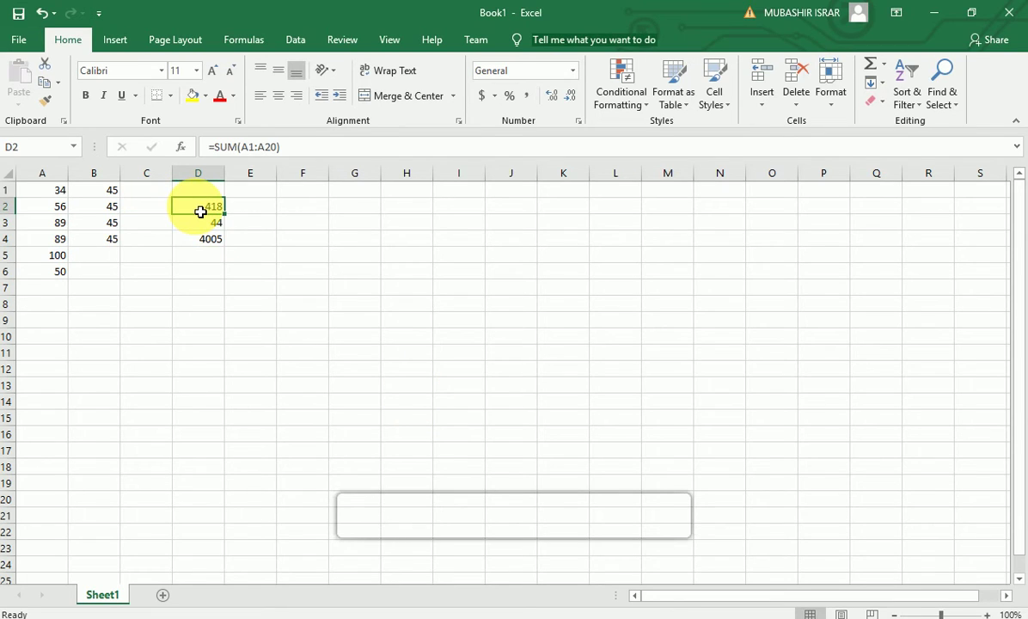